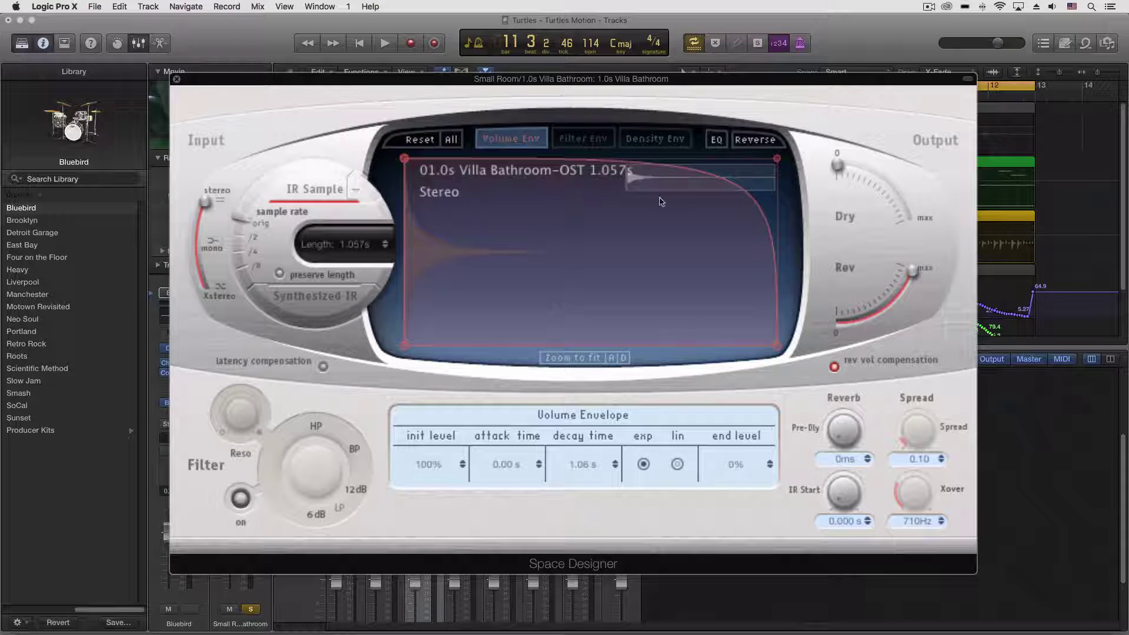
Start playback to hear the 1.0s Villa Bathroom reverb with Dry at 0.
{"action": "key", "text": "space"}
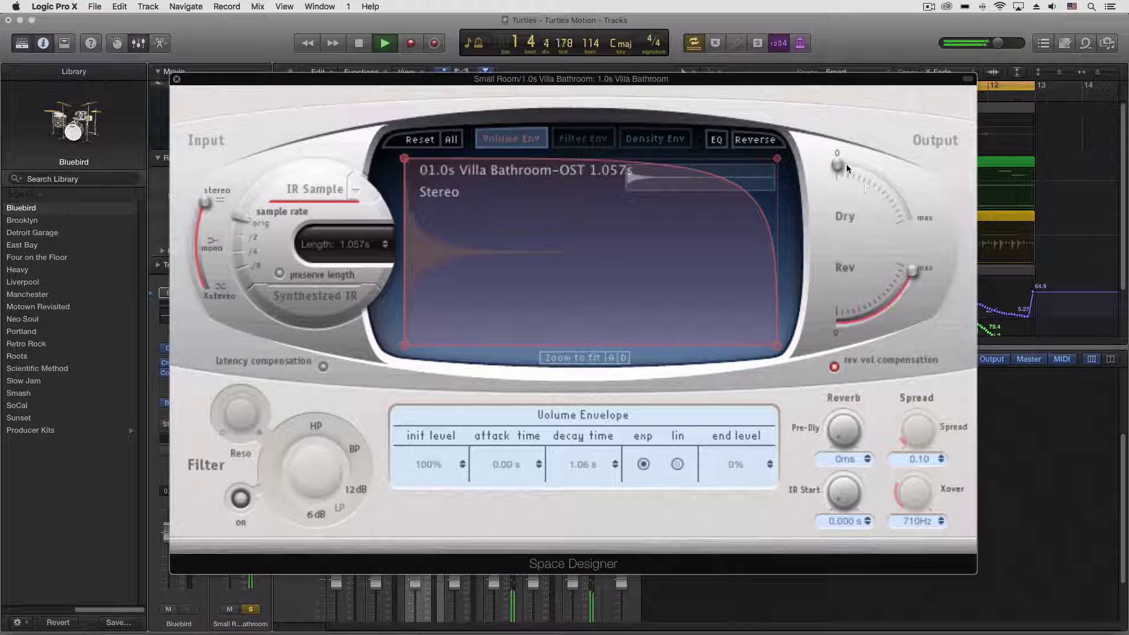
Raise Dry and lower Rev to compare, then restore Rev to max with Dry at 0.
{"action": "left_click_drag", "start_coordinate": [917, 267], "coordinate": [905, 329]}
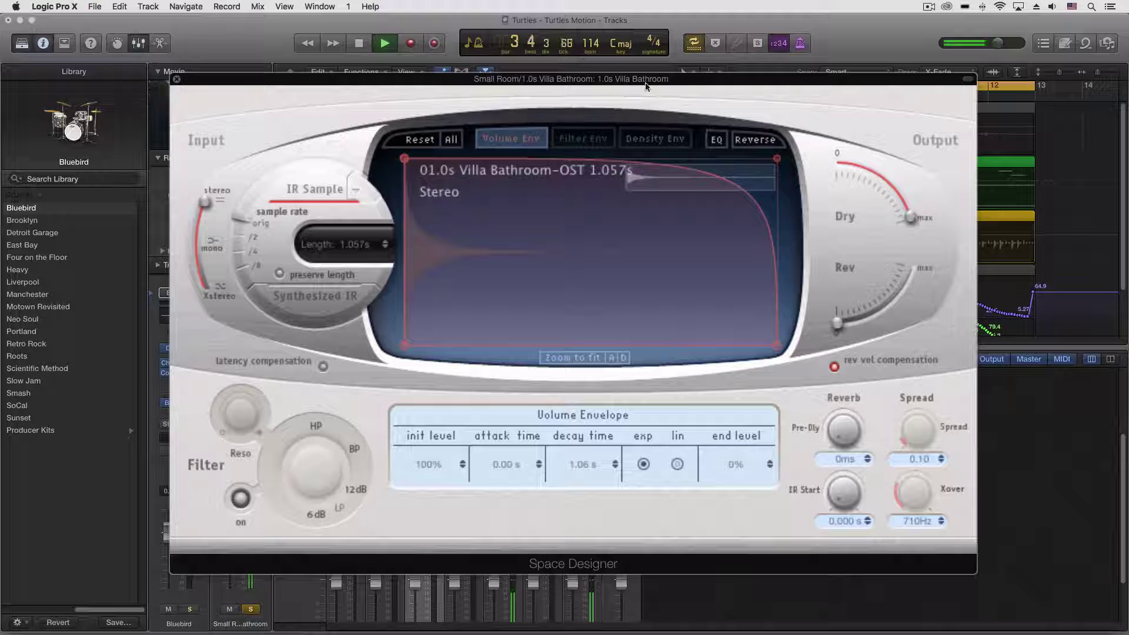
{"action": "left_click_drag", "start_coordinate": [915, 221], "coordinate": [916, 253]}
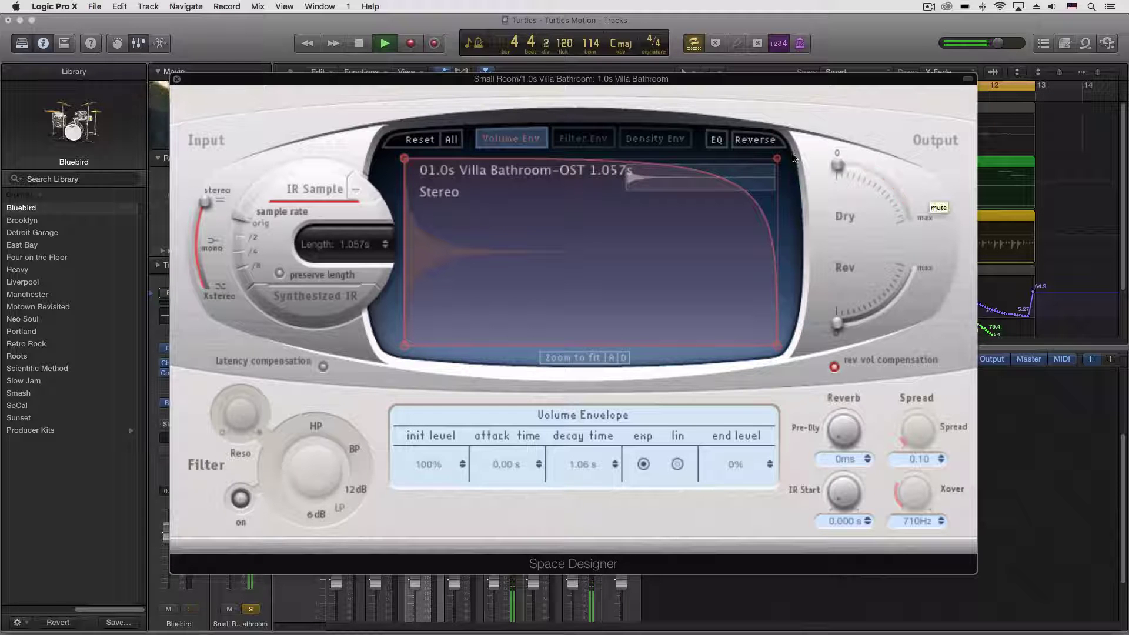
{"action": "left_click_drag", "start_coordinate": [918, 300], "coordinate": [923, 266]}
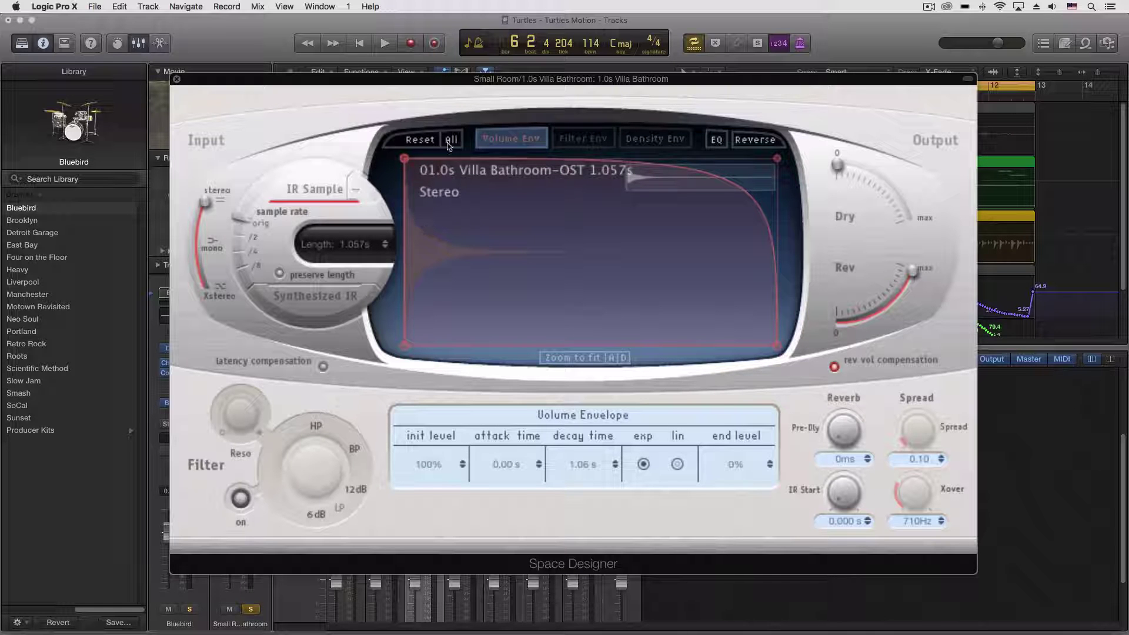
Inspect the Filter Env and EQ views, then switch to a synthesized 2.000 s impulse response.
{"action": "left_click", "coordinate": [606, 143]}
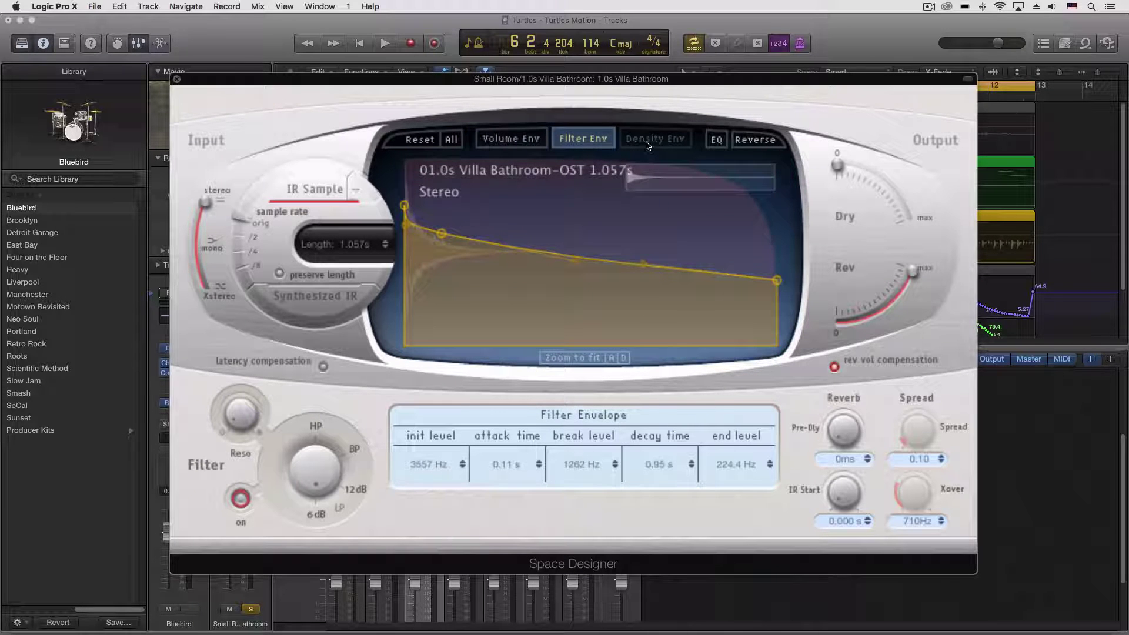
{"action": "left_click", "coordinate": [721, 143]}
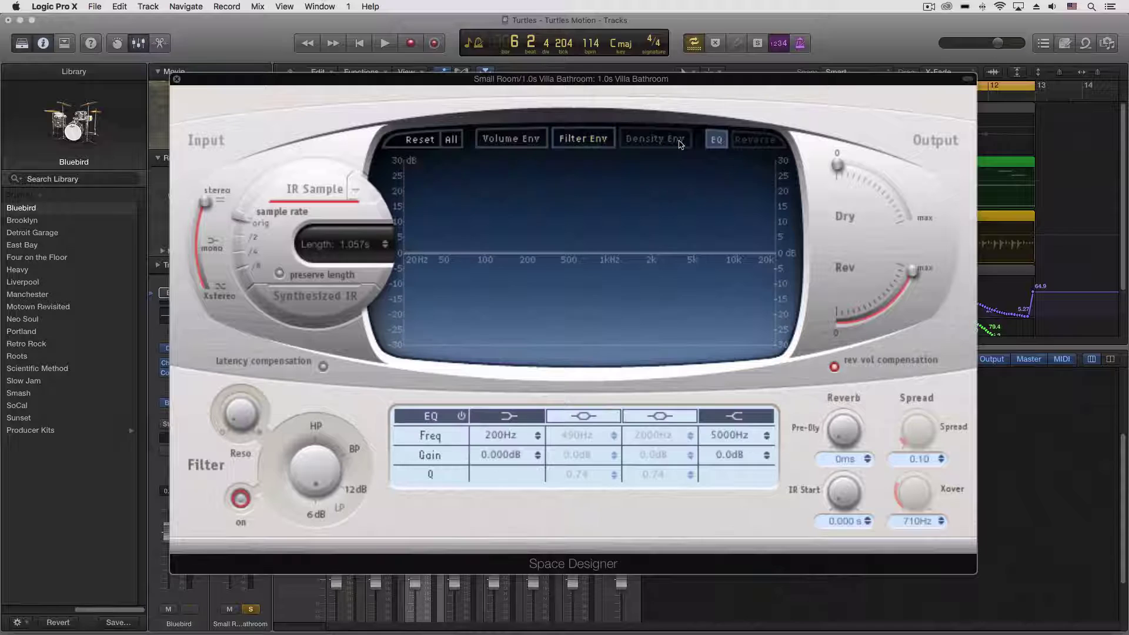
{"action": "left_click", "coordinate": [604, 146]}
{"action": "left_click", "coordinate": [520, 141]}
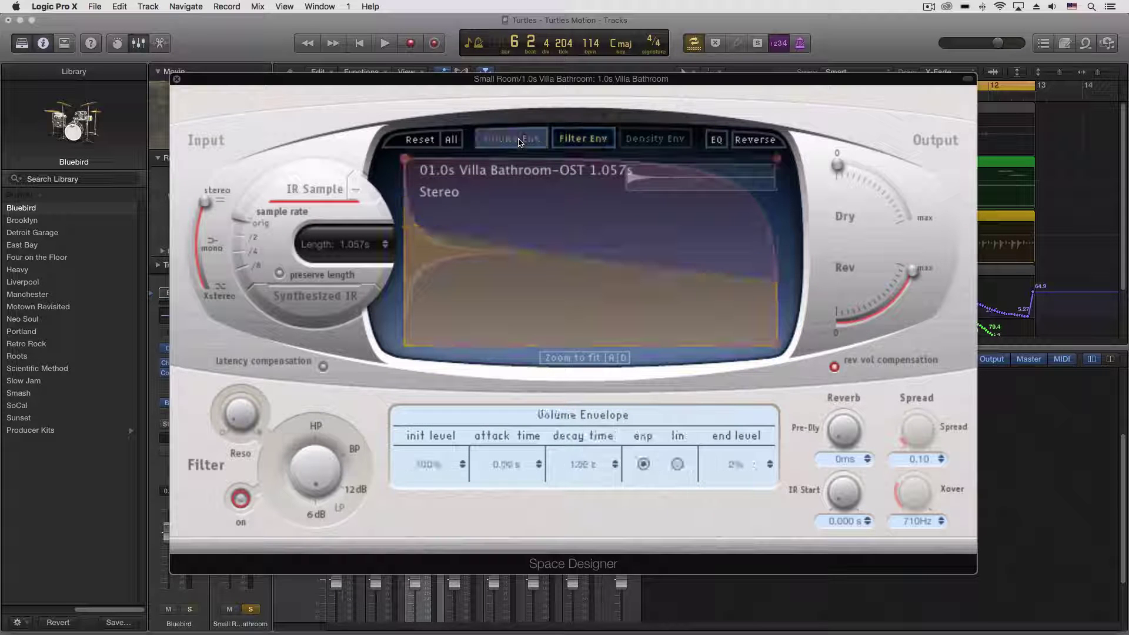
{"action": "left_click", "coordinate": [318, 298]}
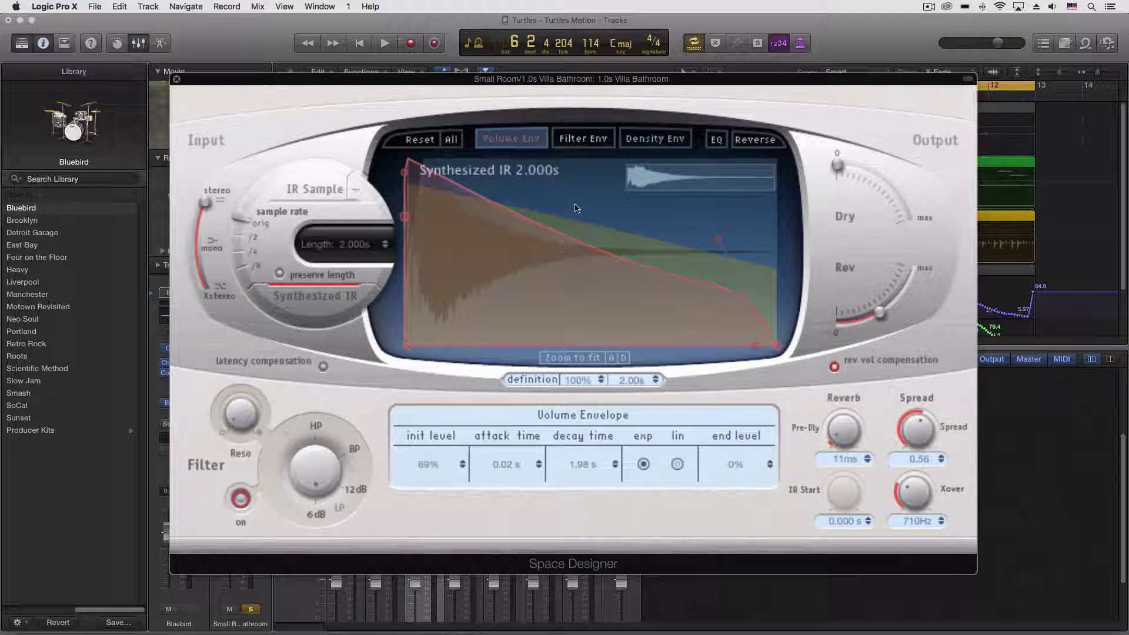
Try out density envelope ramp and end-level changes during playback with reverb at maximum.
{"action": "left_click", "coordinate": [661, 141]}
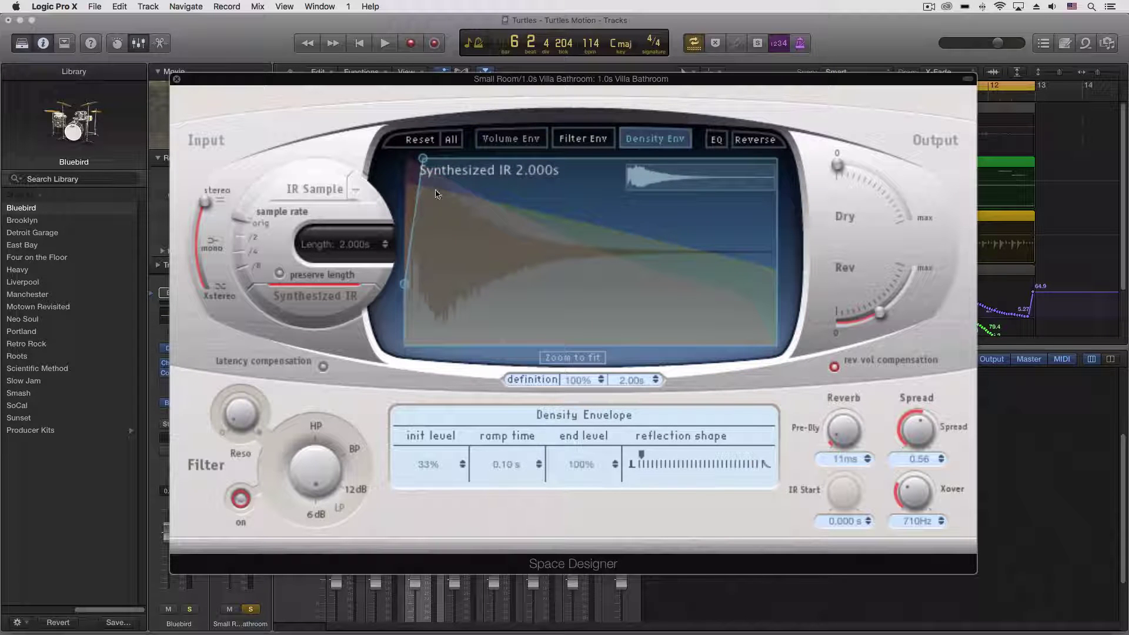
{"action": "left_click_drag", "start_coordinate": [432, 159], "coordinate": [606, 245]}
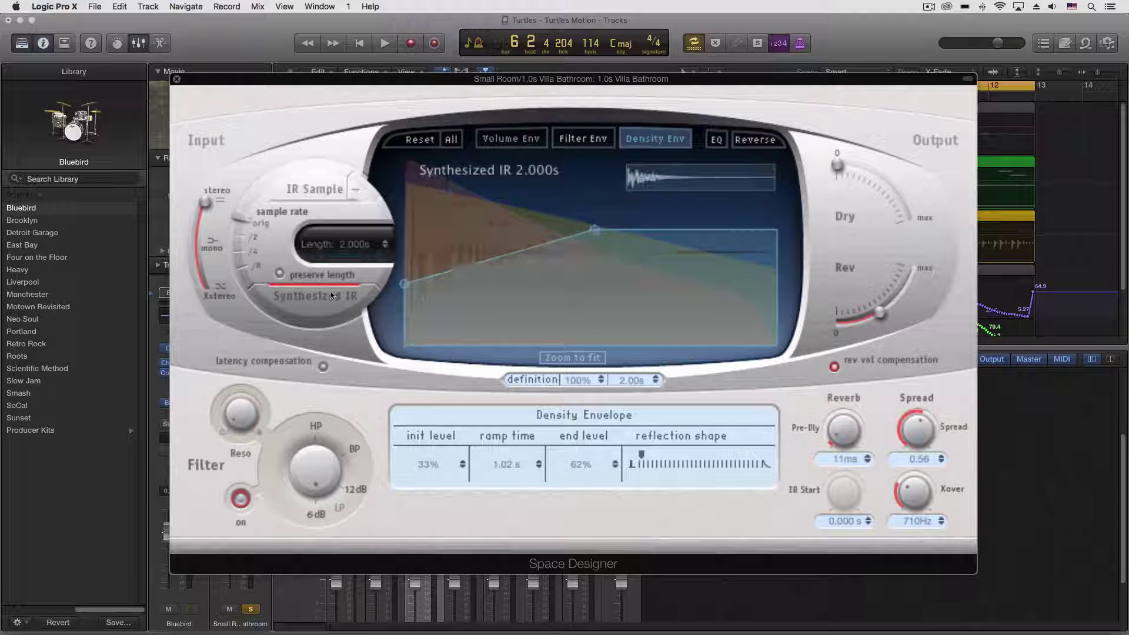
{"action": "key", "text": "space"}
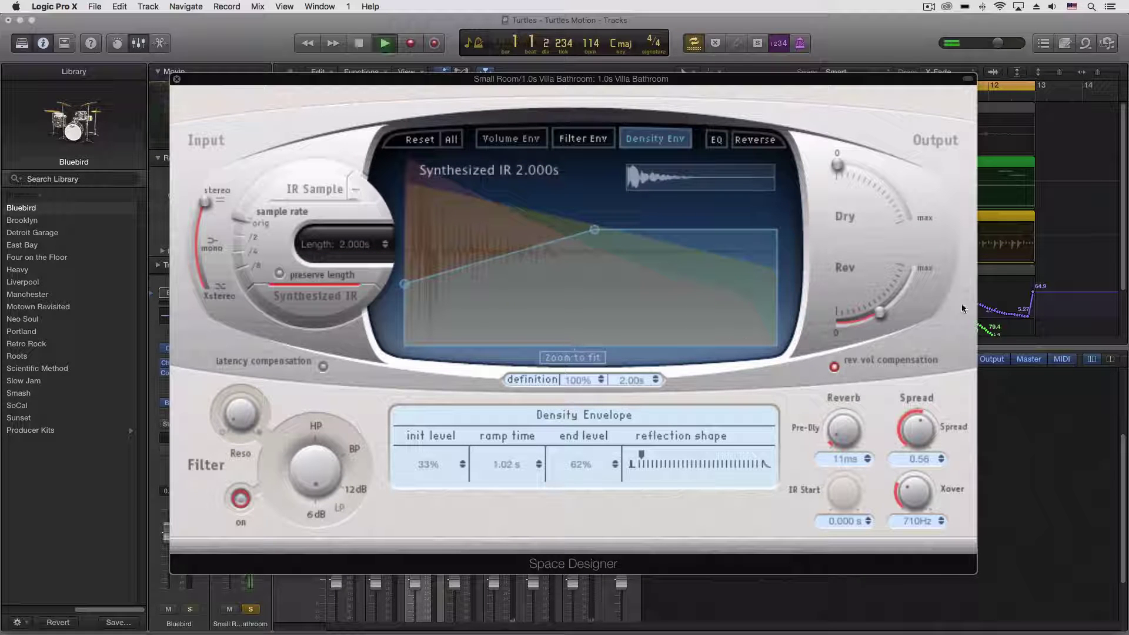
{"action": "left_click_drag", "start_coordinate": [882, 321], "coordinate": [888, 272]}
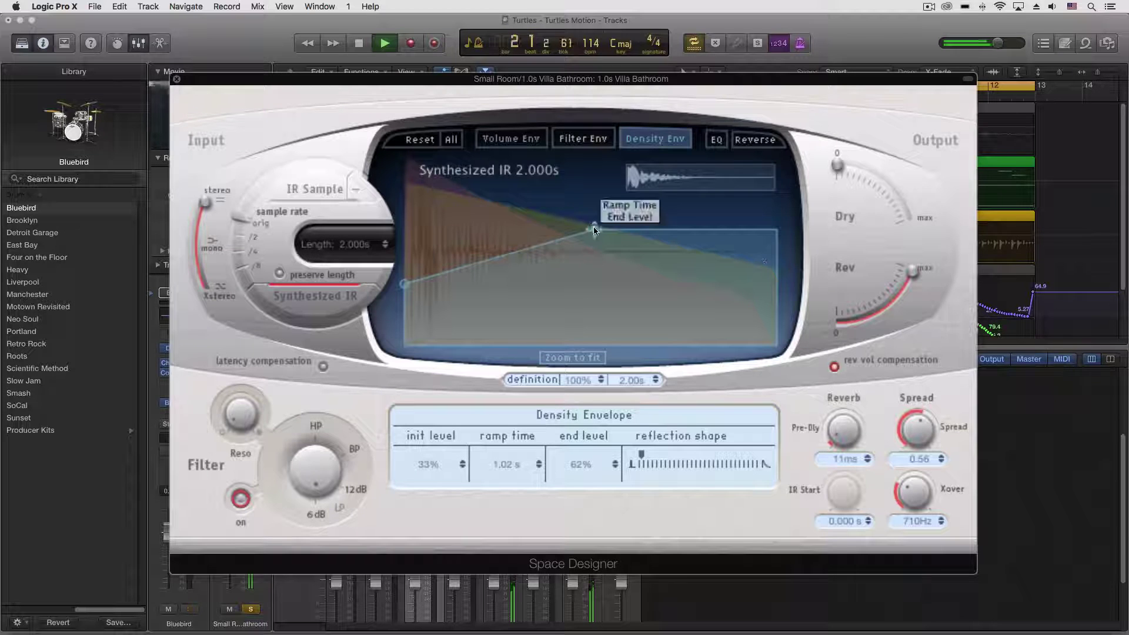
{"action": "left_click_drag", "start_coordinate": [595, 229], "coordinate": [394, 155]}
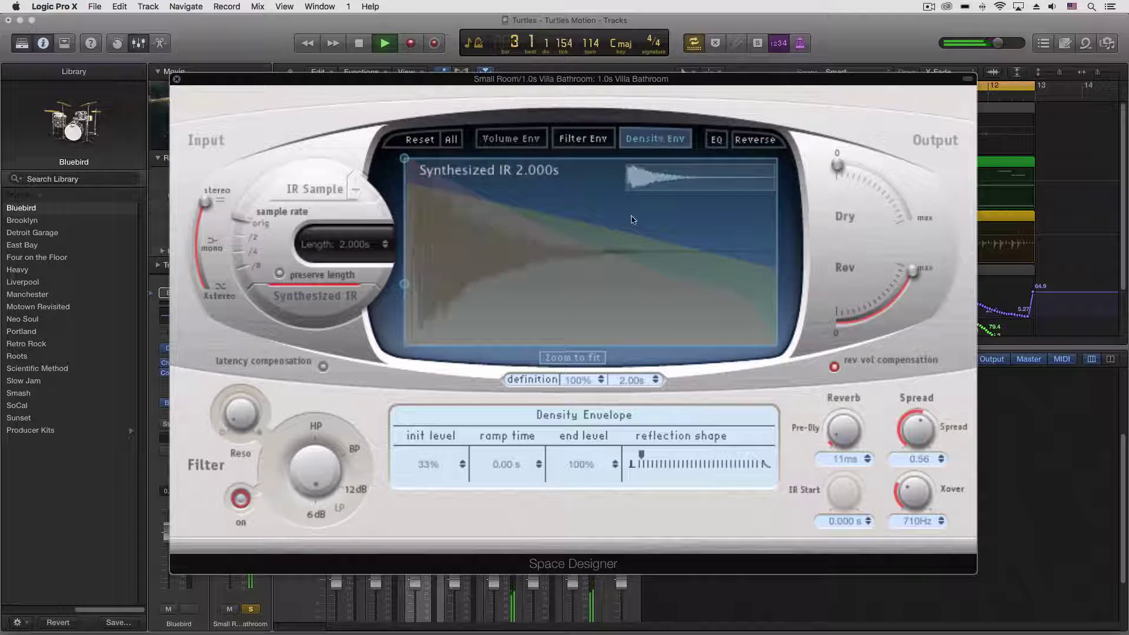
Reshape the filter envelope, dropping its end level to 20.0 Hz with a gentler decay.
{"action": "left_click", "coordinate": [580, 140]}
{"action": "left_click_drag", "start_coordinate": [588, 225], "coordinate": [564, 269]}
{"action": "left_click_drag", "start_coordinate": [777, 270], "coordinate": [729, 346]}
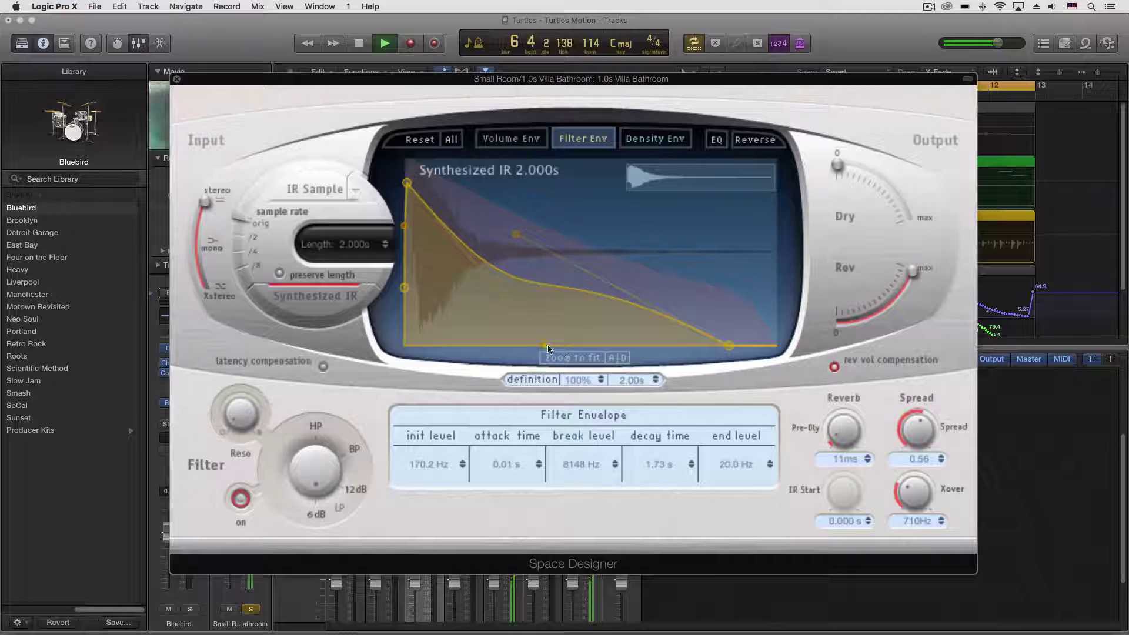
{"action": "left_click_drag", "start_coordinate": [548, 348], "coordinate": [485, 291]}
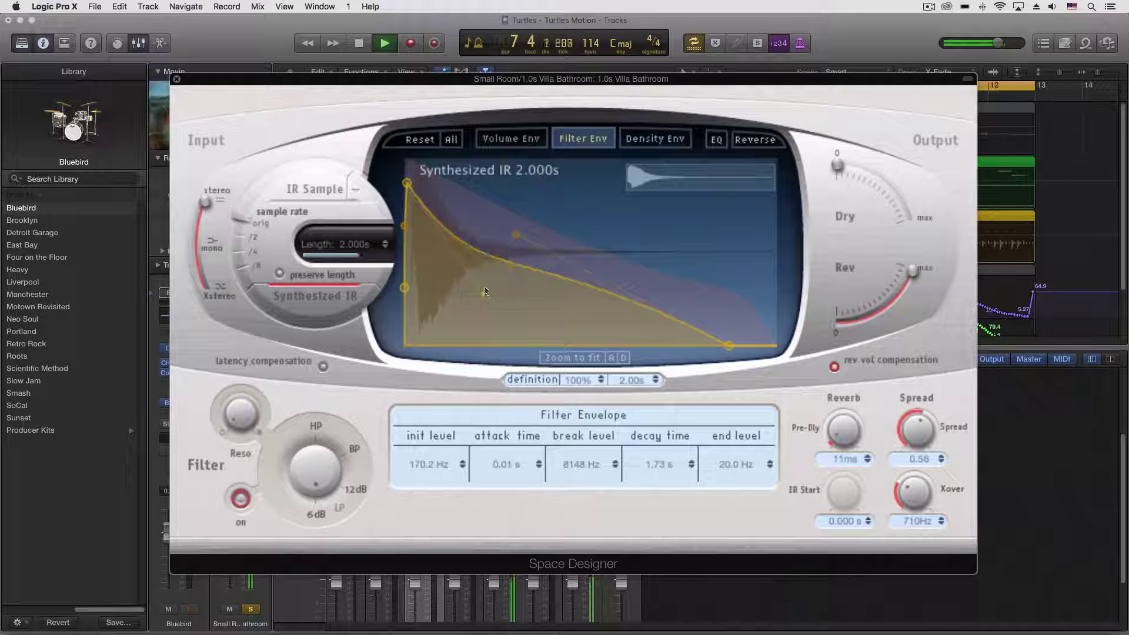
Make the volume envelope hold high, then curve down steeply to 0% near 2 seconds.
{"action": "left_click", "coordinate": [511, 138]}
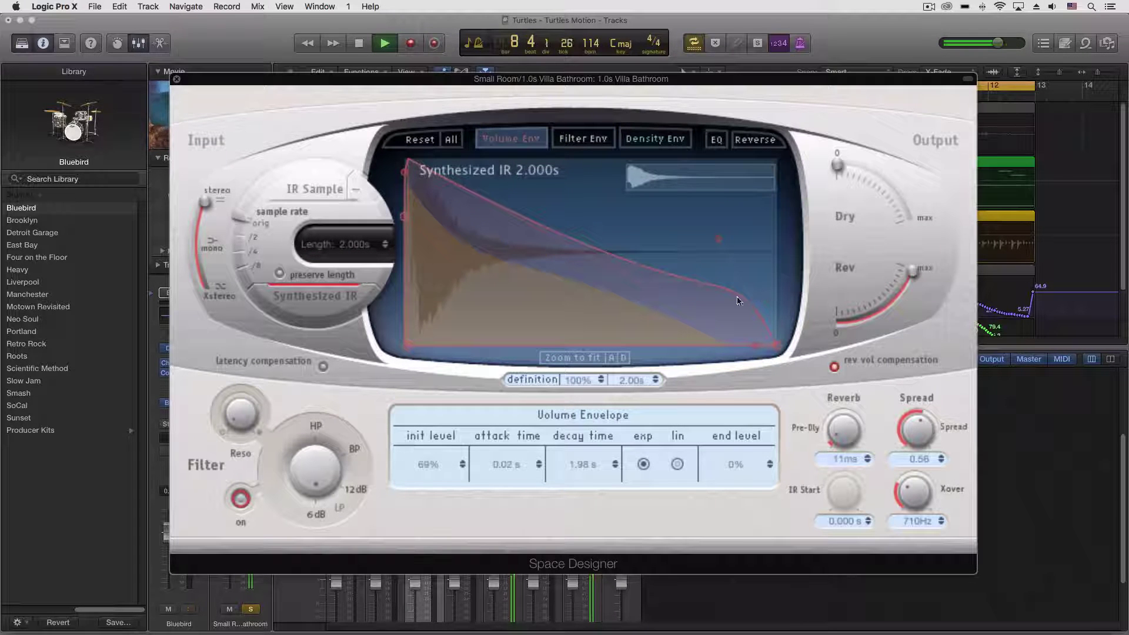
{"action": "left_click_drag", "start_coordinate": [719, 240], "coordinate": [777, 167]}
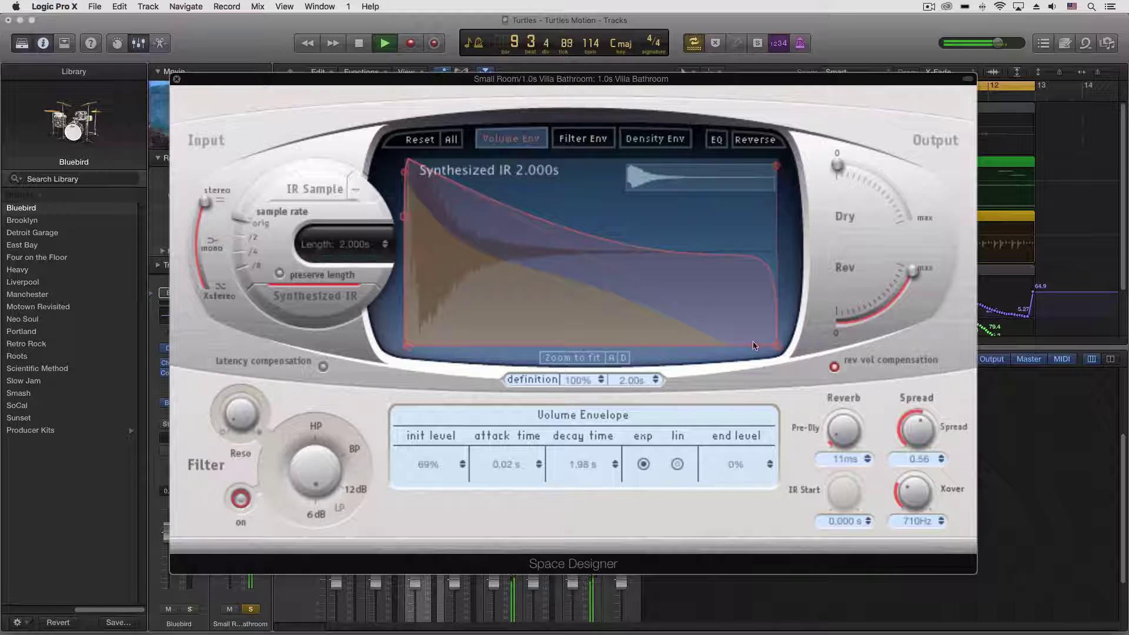
{"action": "left_click_drag", "start_coordinate": [754, 345], "coordinate": [664, 234]}
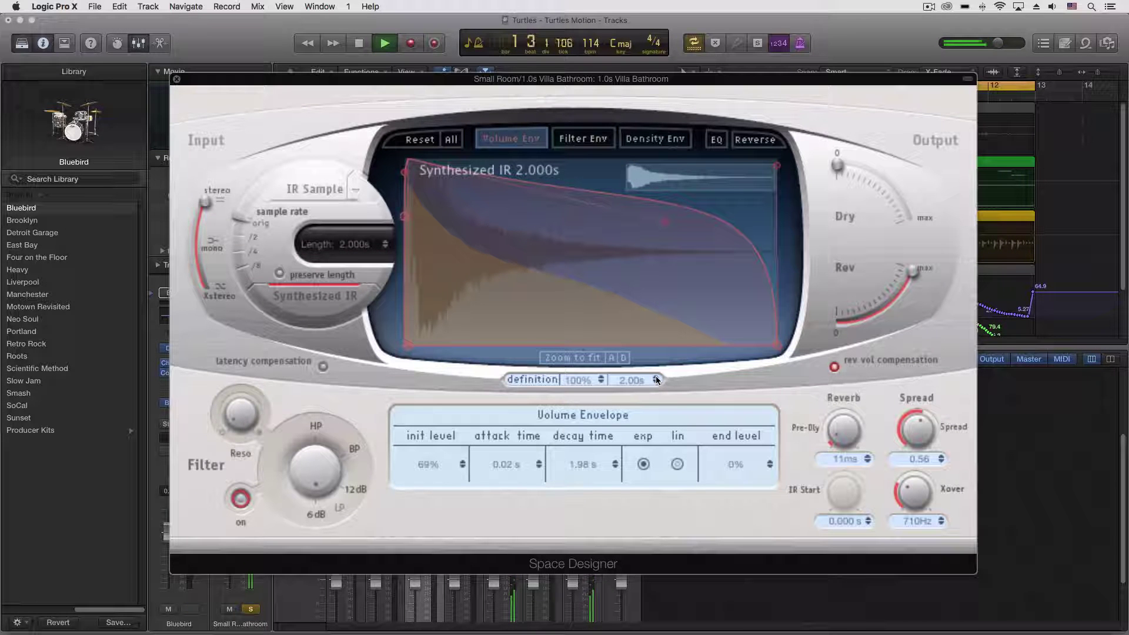
Set the density envelope to Init Level 100%, Ramp Time 2.00 s, End Level 67%.
{"action": "left_click", "coordinate": [661, 141]}
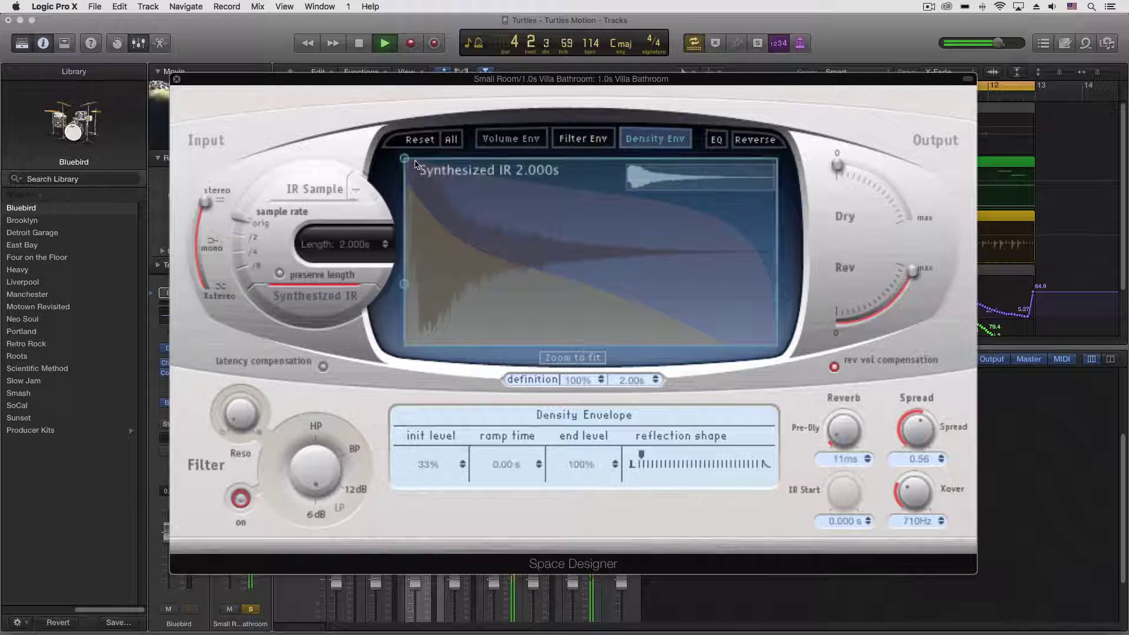
{"action": "left_click_drag", "start_coordinate": [404, 160], "coordinate": [404, 213]}
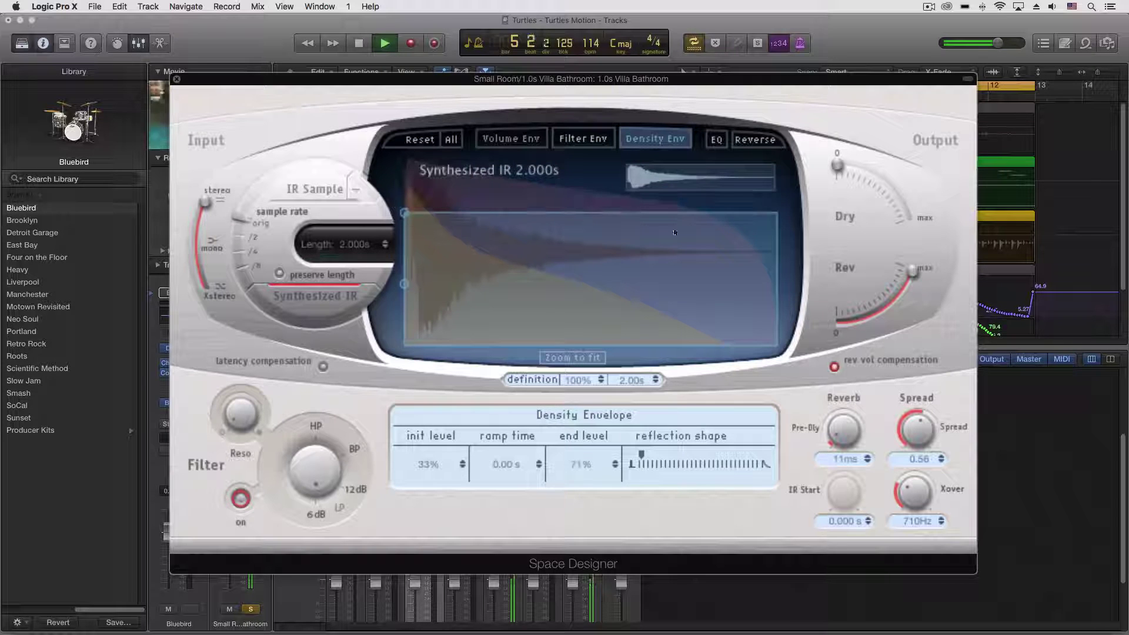
{"action": "left_click_drag", "start_coordinate": [762, 214], "coordinate": [732, 340]}
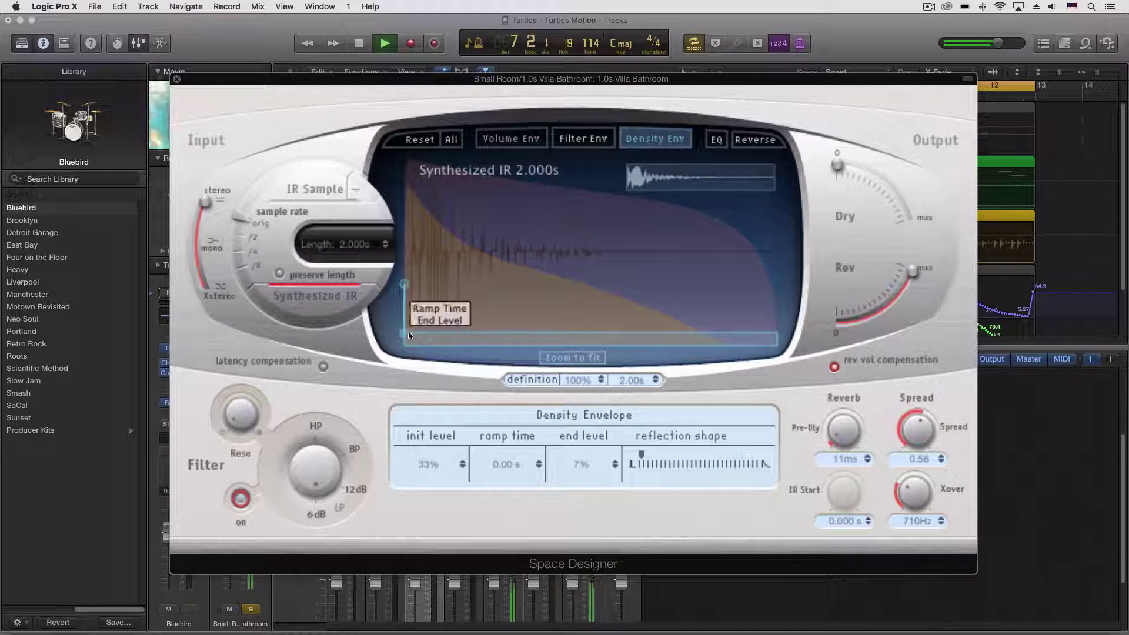
{"action": "left_click_drag", "start_coordinate": [406, 334], "coordinate": [797, 348]}
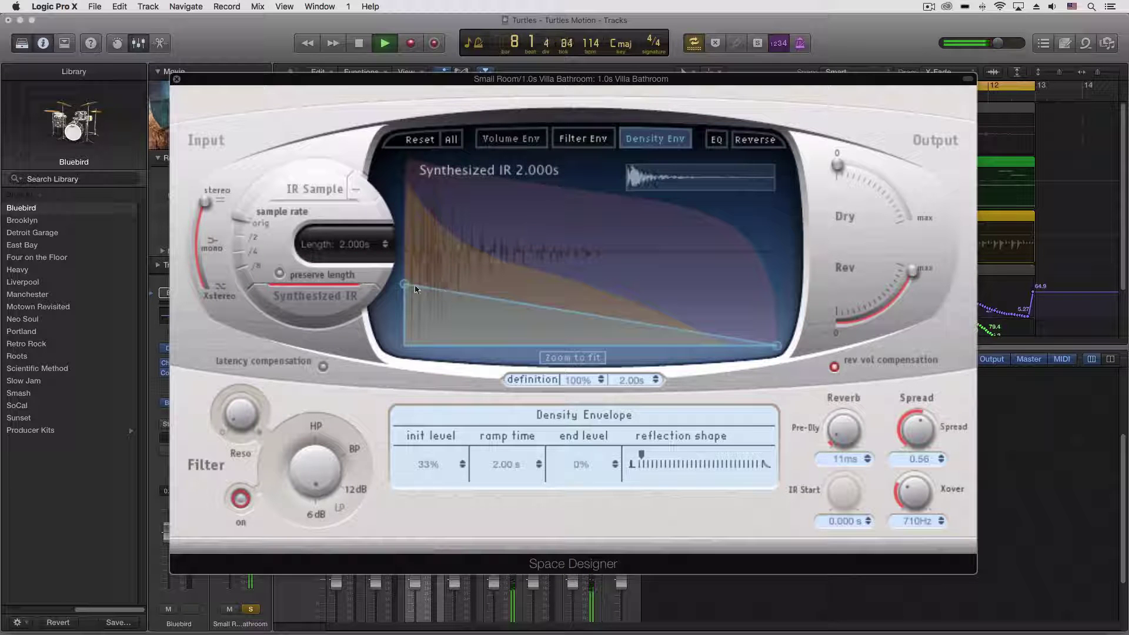
{"action": "left_click_drag", "start_coordinate": [404, 284], "coordinate": [391, 146]}
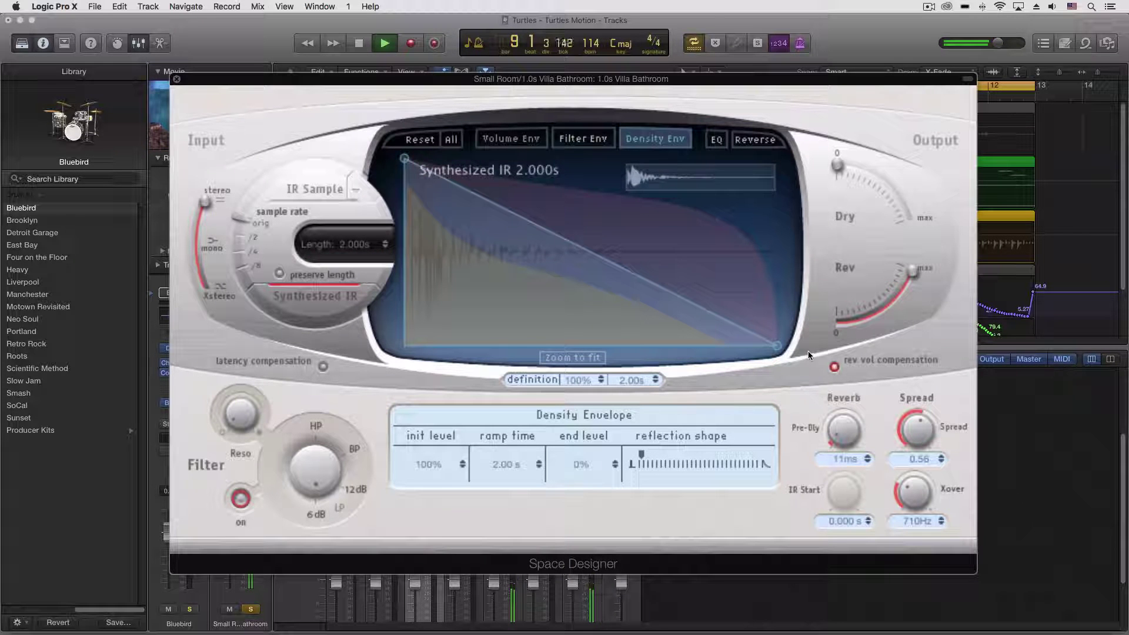
{"action": "left_click_drag", "start_coordinate": [776, 347], "coordinate": [778, 226]}
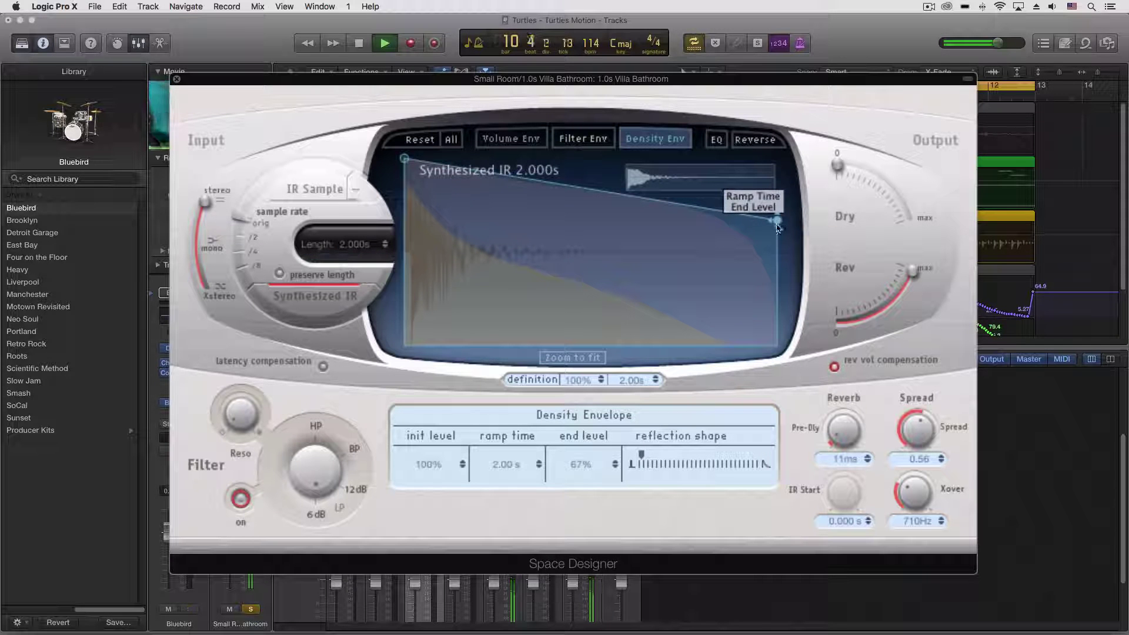
Set the filter envelope to Init 9355 Hz, Attack 1.18 s, Break 257.6 Hz, End 20.0 Hz.
{"action": "left_click", "coordinate": [594, 140]}
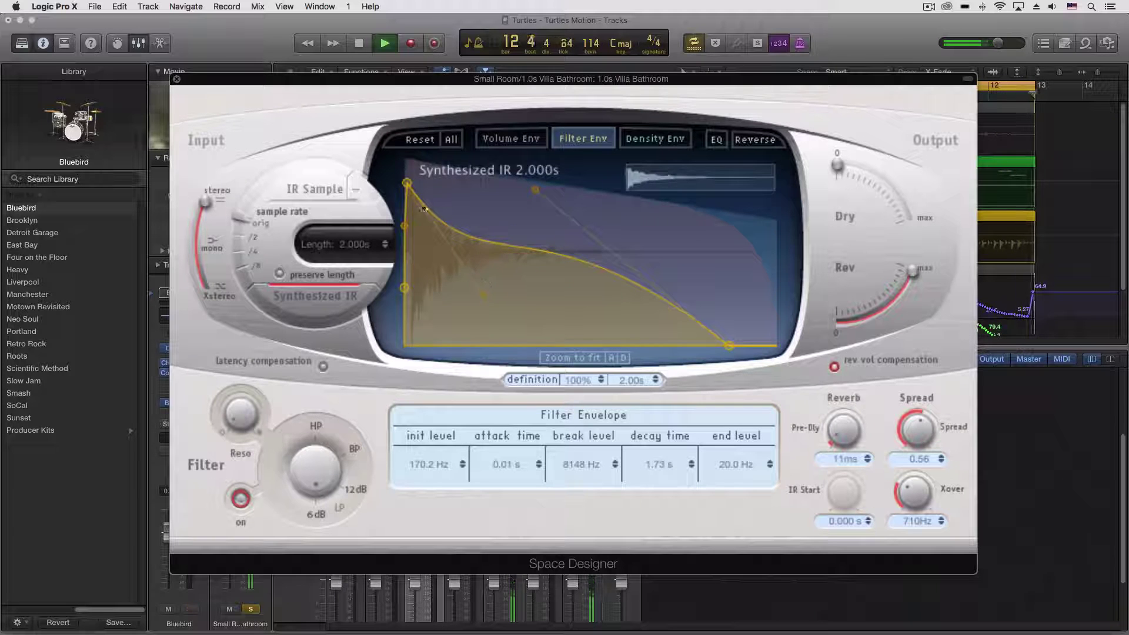
{"action": "left_click_drag", "start_coordinate": [407, 184], "coordinate": [393, 312]}
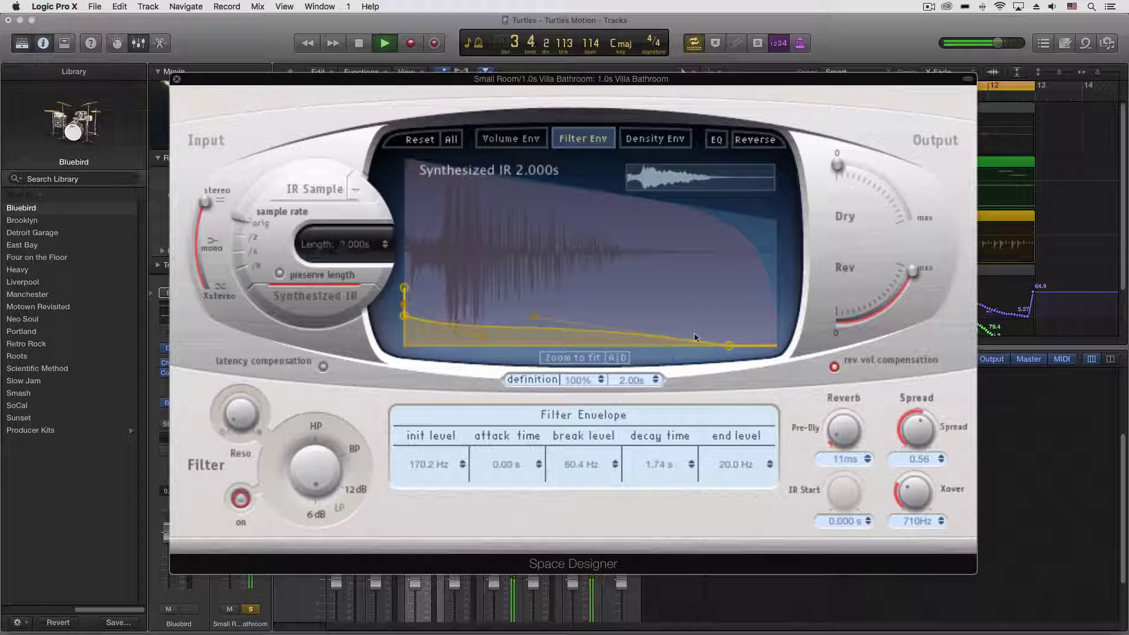
{"action": "left_click_drag", "start_coordinate": [729, 344], "coordinate": [776, 346]}
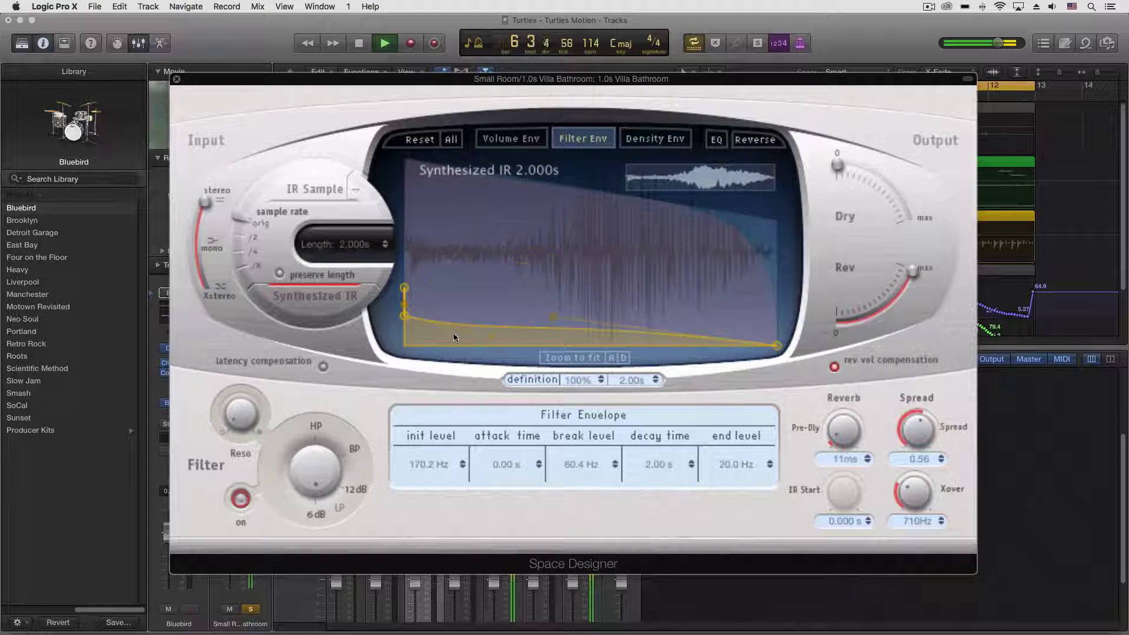
{"action": "left_click_drag", "start_coordinate": [405, 293], "coordinate": [403, 245]}
{"action": "left_click_drag", "start_coordinate": [555, 253], "coordinate": [387, 389]}
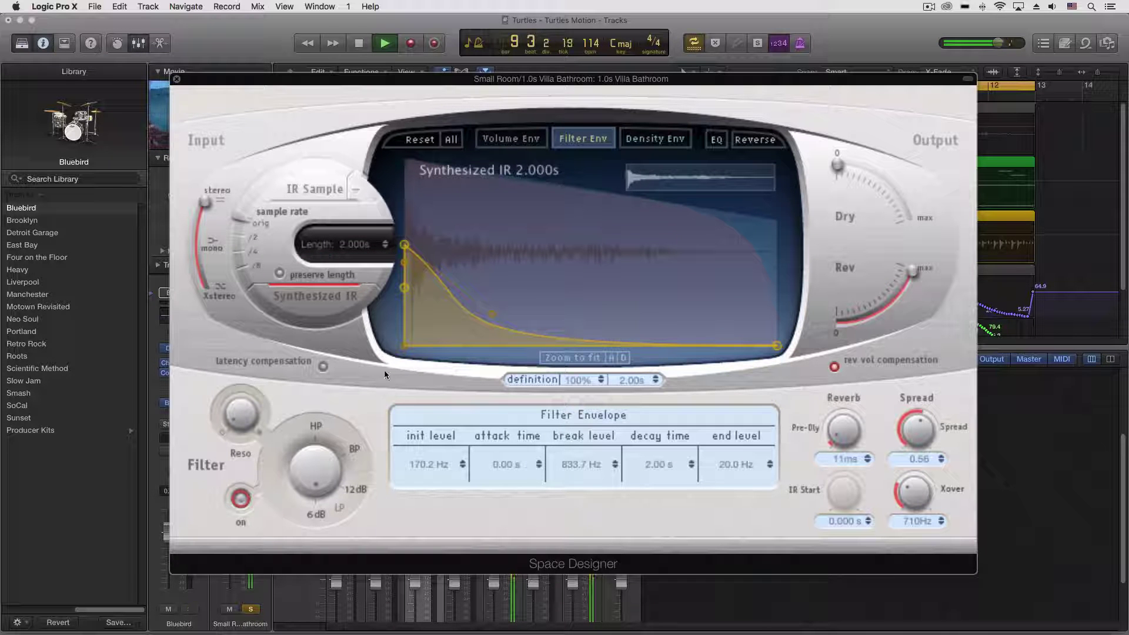
{"action": "left_click_drag", "start_coordinate": [404, 247], "coordinate": [406, 213]}
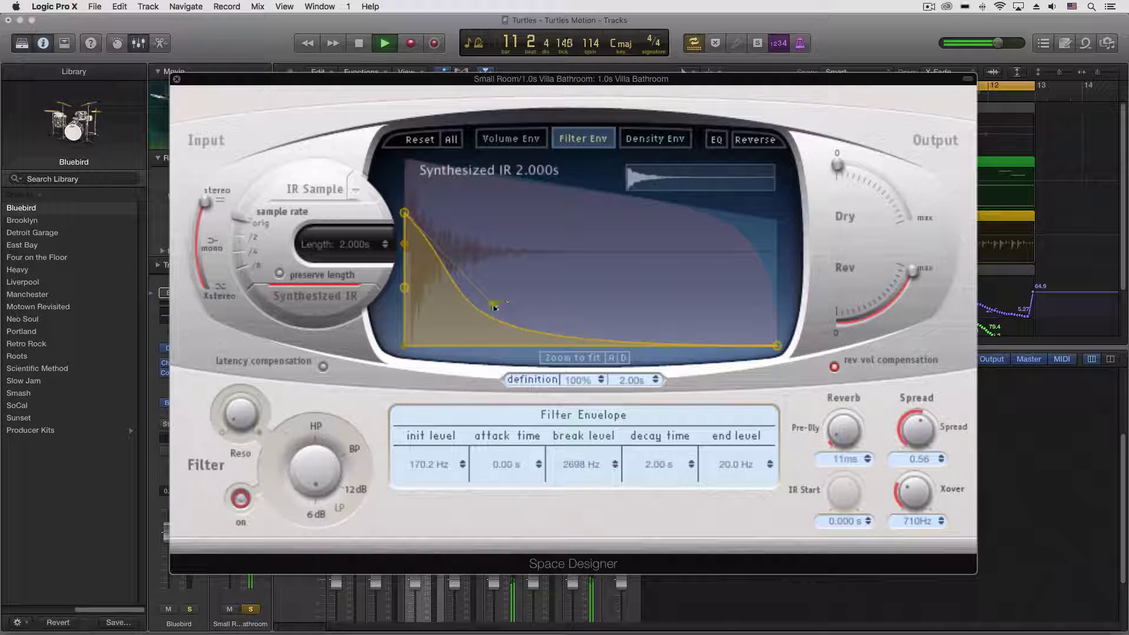
{"action": "left_click_drag", "start_coordinate": [493, 304], "coordinate": [516, 235]}
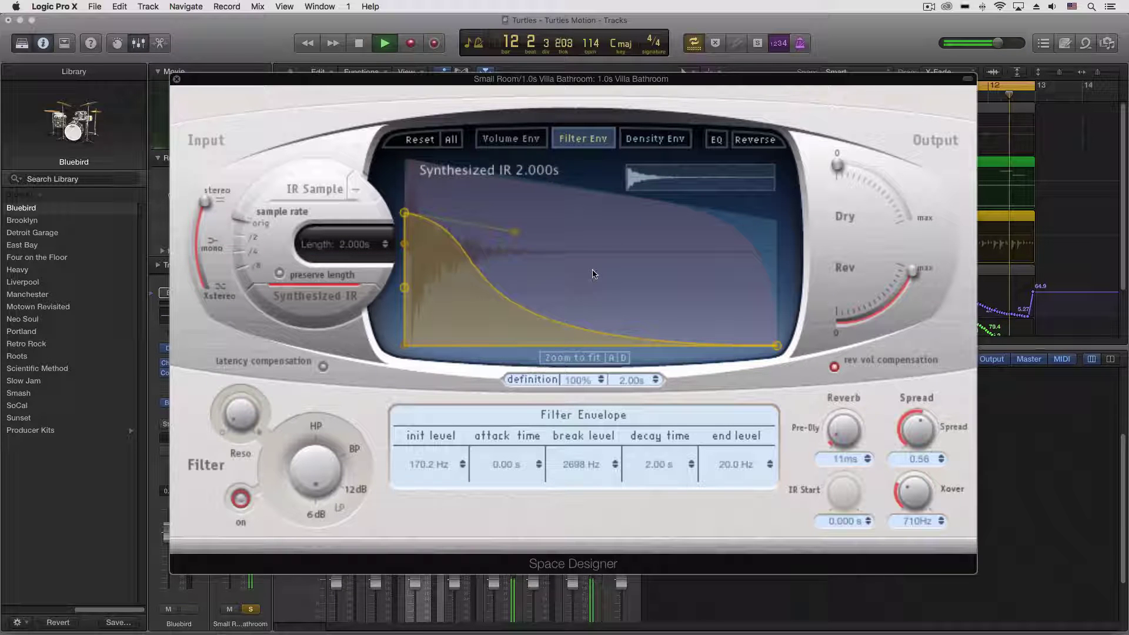
{"action": "left_click_drag", "start_coordinate": [405, 287], "coordinate": [450, 171]}
{"action": "left_click_drag", "start_coordinate": [406, 217], "coordinate": [626, 280]}
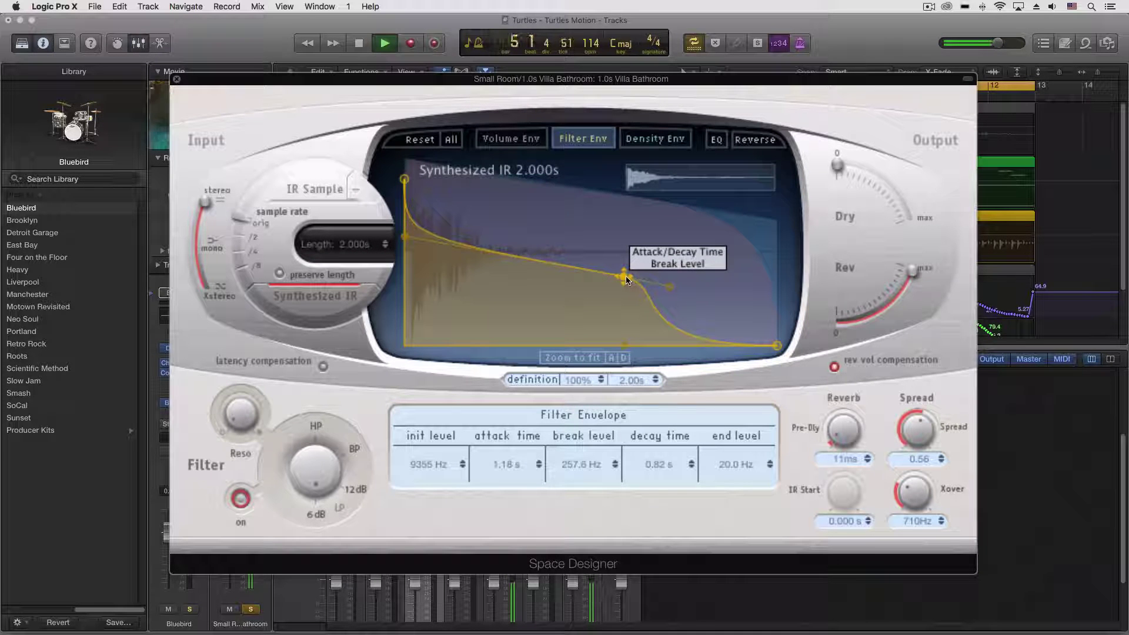
Steepen the volume envelope's decay curve, stop playback, and nudge the plug-in window.
{"action": "left_click", "coordinate": [528, 139]}
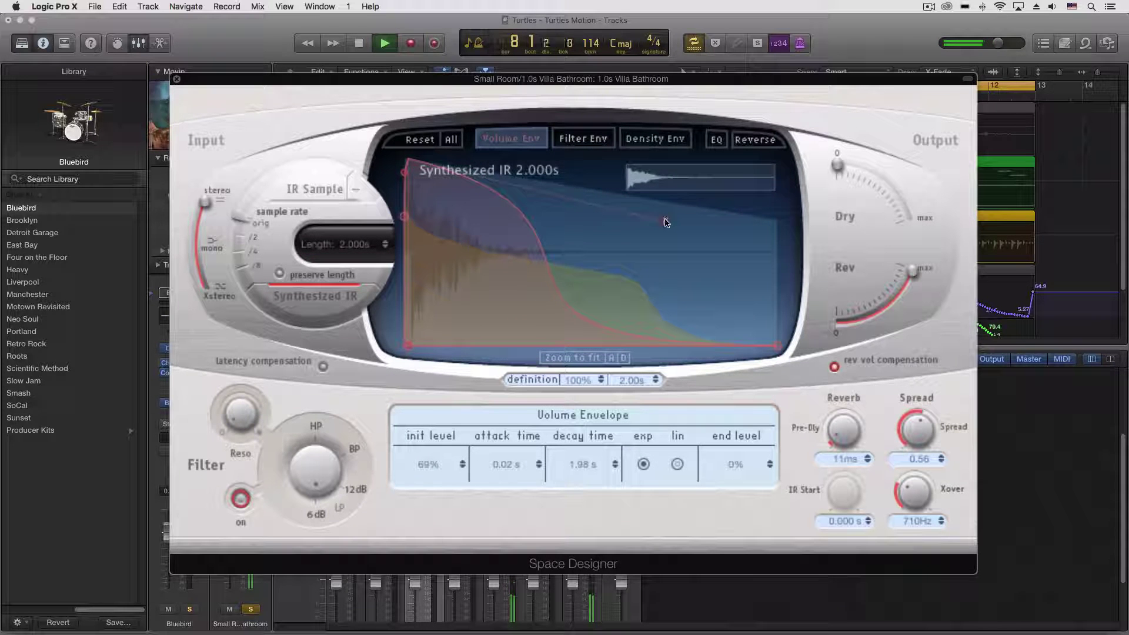
{"action": "left_click_drag", "start_coordinate": [661, 223], "coordinate": [513, 310]}
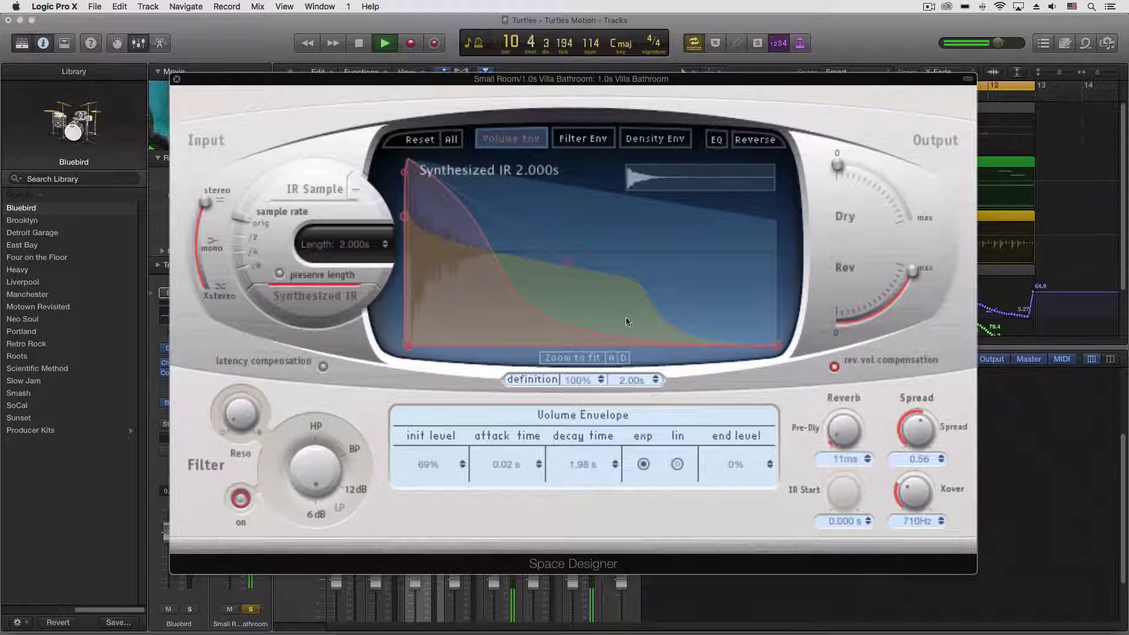
{"action": "key", "text": "space"}
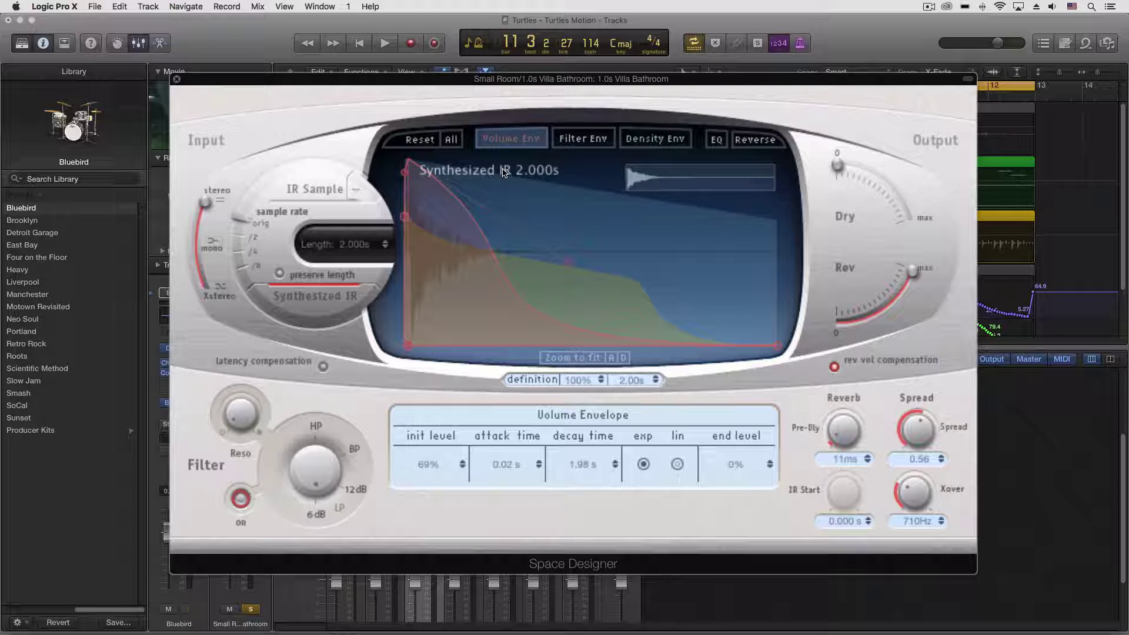
{"action": "mouse_move", "coordinate": [583, 83]}
{"action": "left_mouse_down"}
{"action": "mouse_move", "coordinate": [579, 235]}
{"action": "mouse_move", "coordinate": [568, 88]}
{"action": "left_mouse_up"}
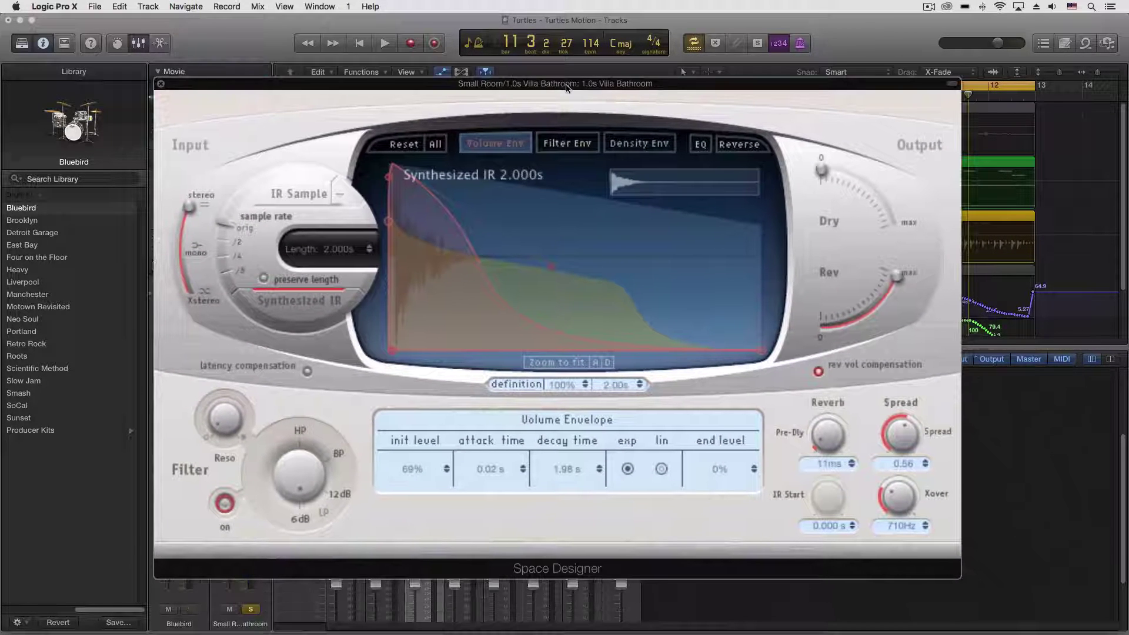